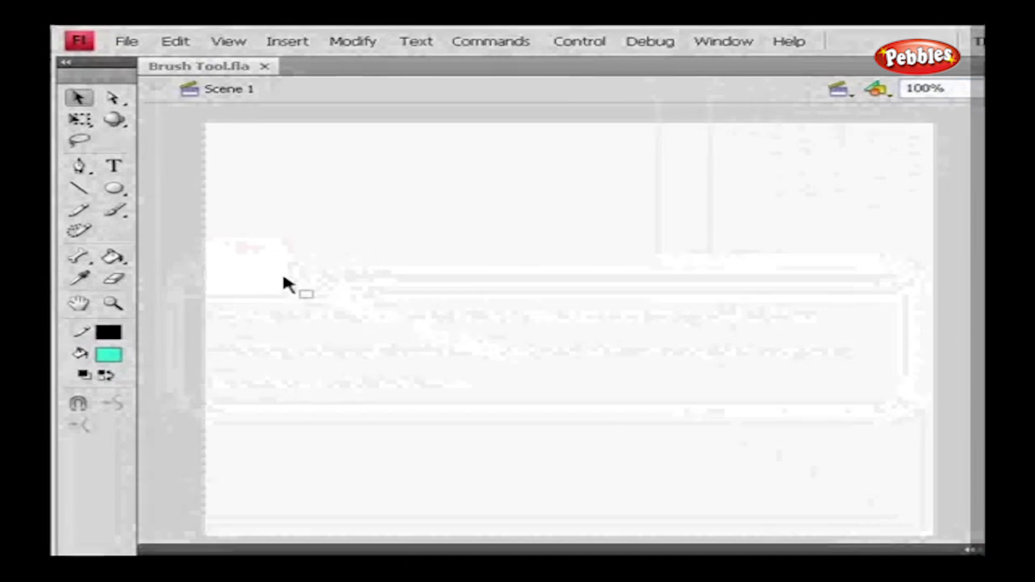
Paint a closed loop with a short tail in turquoise near the stage's upper-left corner using the Brush tool.
left_click(117, 213)
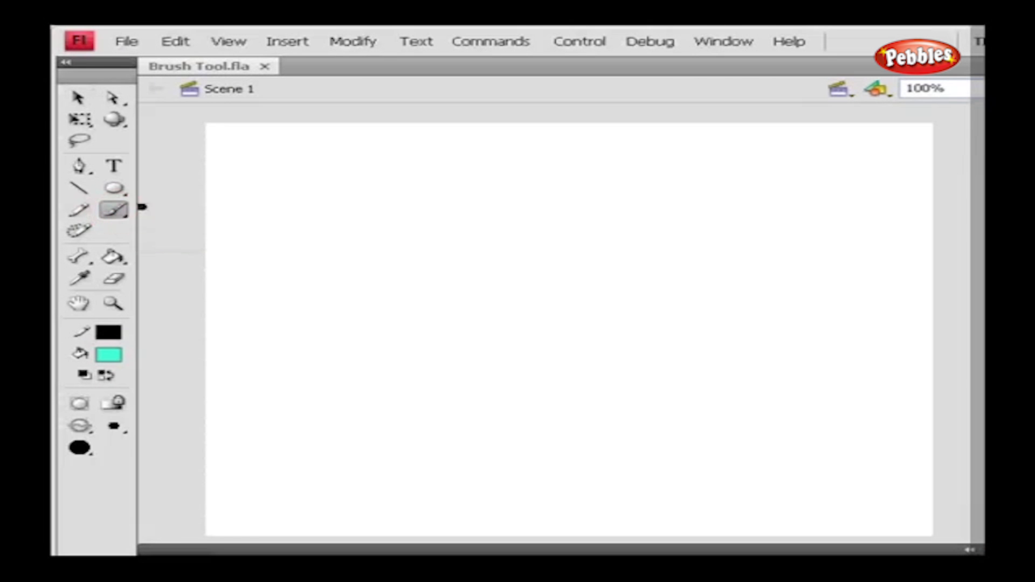
mouse_move(269, 169)
left_mouse_down()
mouse_move(315, 200)
mouse_move(386, 212)
mouse_move(385, 164)
mouse_move(339, 159)
mouse_move(277, 184)
left_mouse_up()
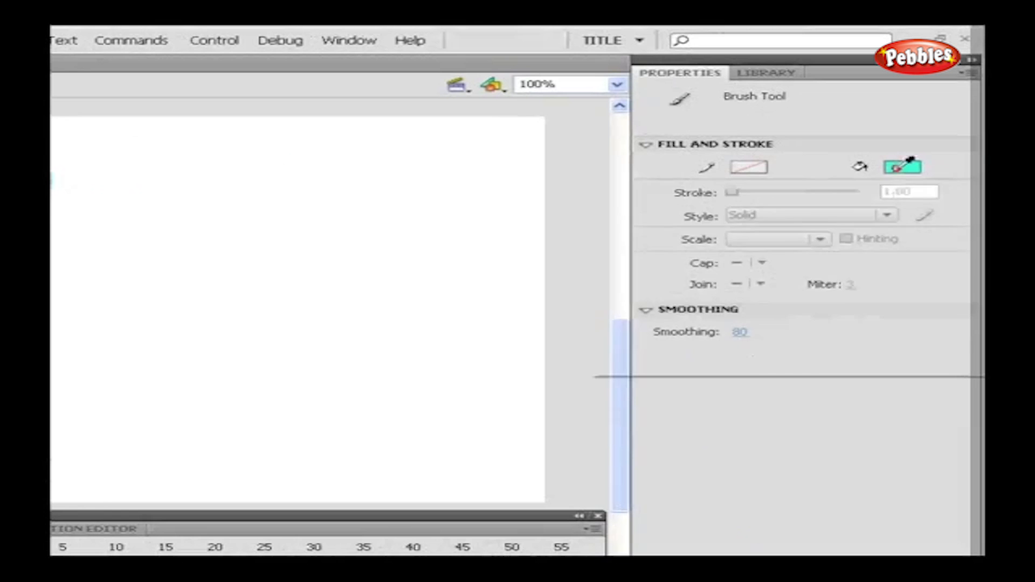
Set the brush fill to purple and smoothing to 100, and paint a long wavy stroke beside the turquoise loop.
left_click(901, 173)
left_click(902, 249)
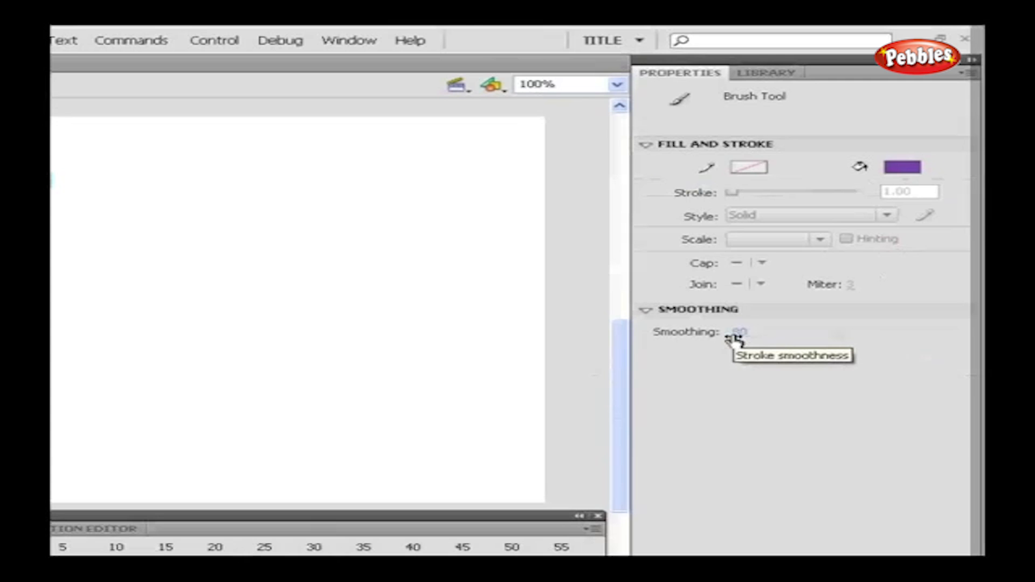
left_click_drag(734, 338, 779, 340)
mouse_move(169, 195)
left_mouse_down()
mouse_move(252, 177)
mouse_move(361, 183)
mouse_move(377, 147)
mouse_move(461, 153)
left_mouse_up()
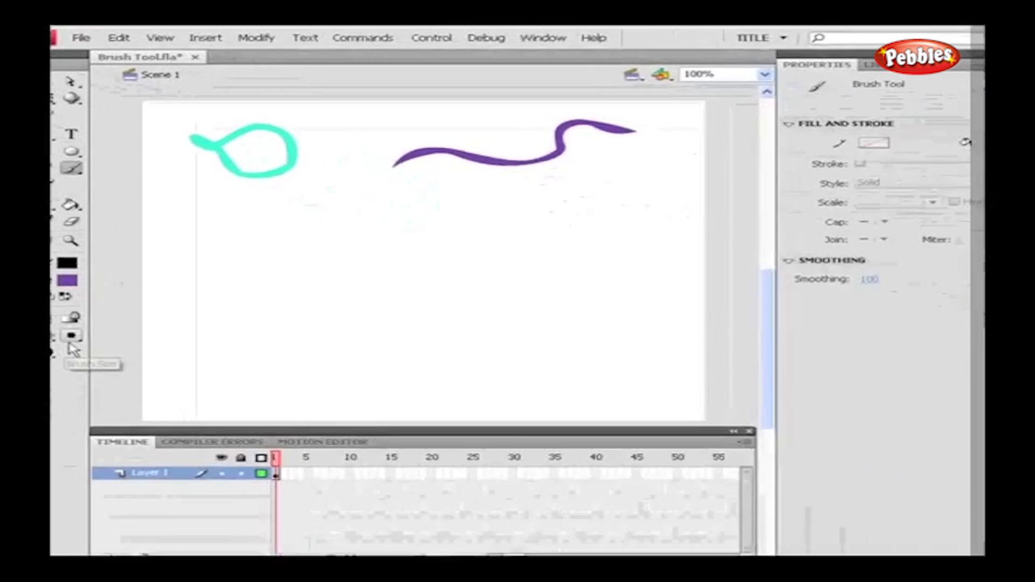
Choose a smaller brush size and a flat horizontal brush shape, and paint two thin purple curves below the existing strokes.
left_click(119, 461)
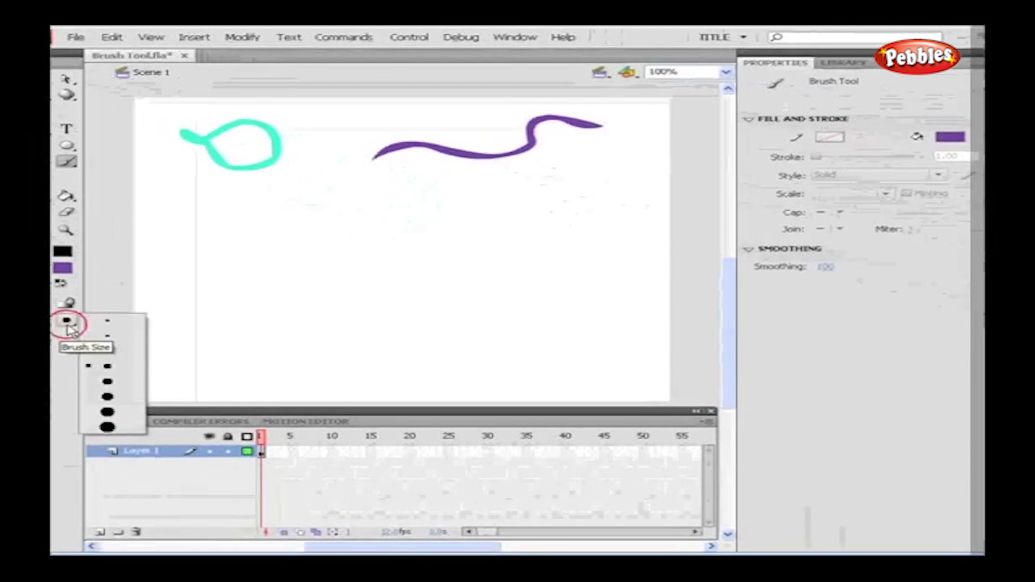
left_click(110, 357)
left_click(63, 337)
left_click(81, 358)
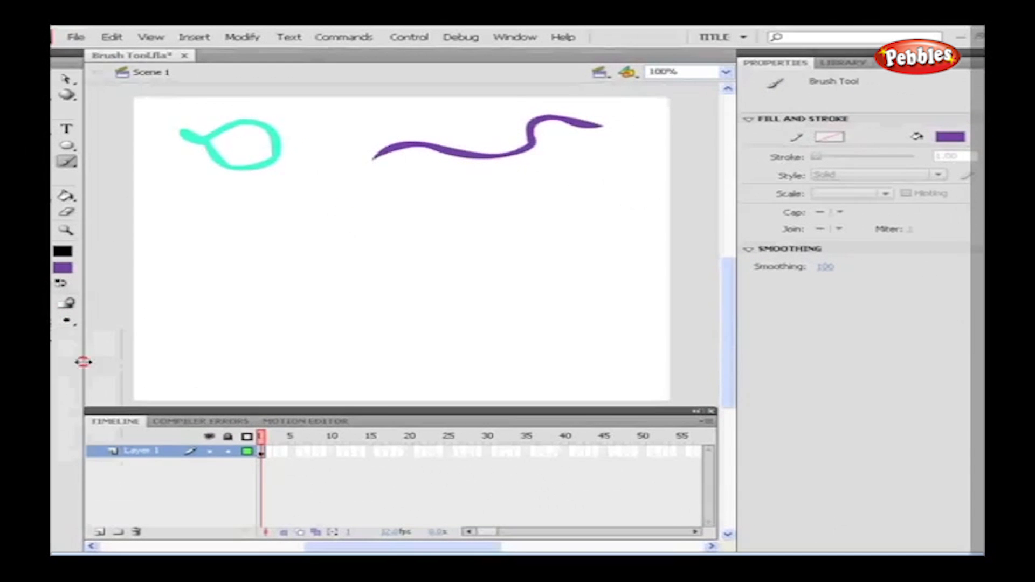
mouse_move(220, 217)
left_mouse_down()
mouse_move(248, 200)
mouse_move(386, 190)
mouse_move(445, 199)
left_mouse_up()
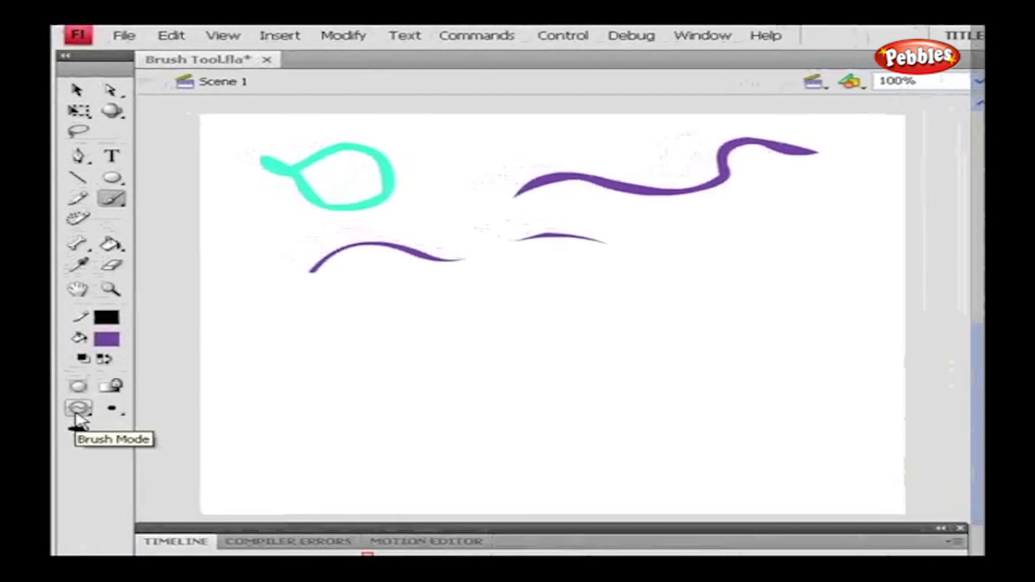
Select the Paint Normal brush mode and draw a large purple oval with a black outline in the stage's lower half.
left_click(77, 412)
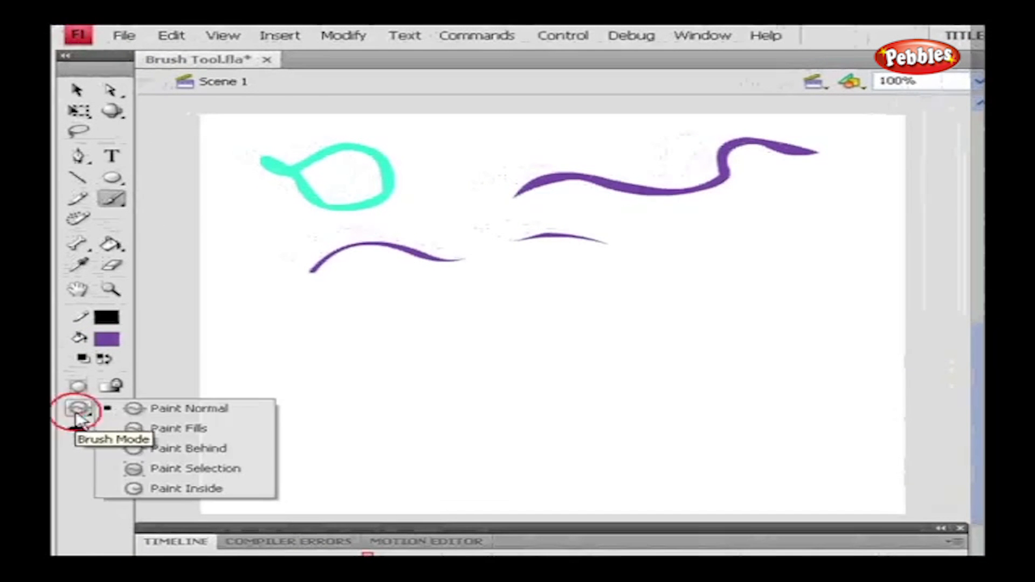
left_click(162, 413)
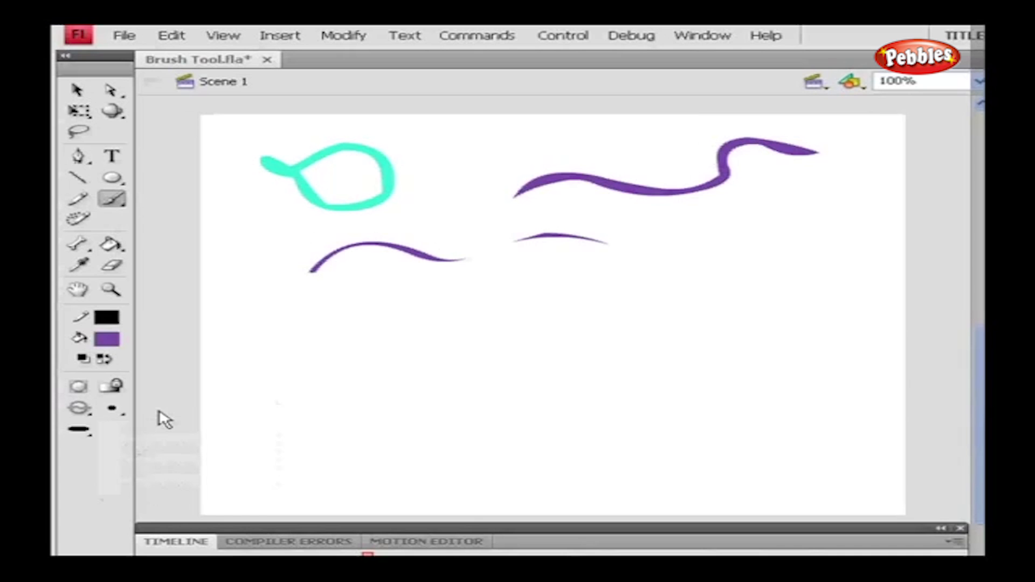
left_click(112, 178)
left_click_drag(441, 302, 726, 477)
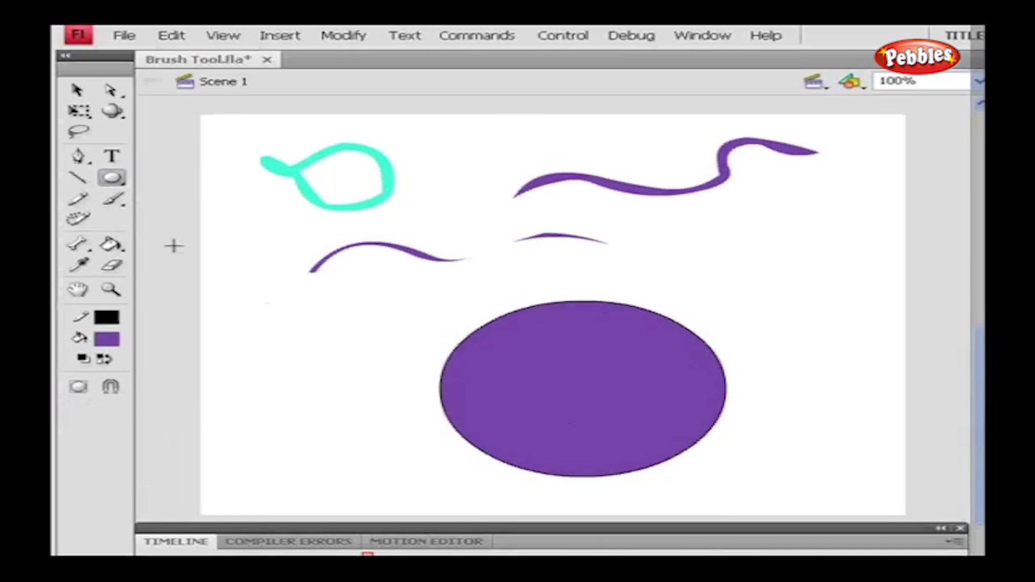
Paint two olive brush strokes across the oval's upper edge in Paint Normal mode.
left_click(112, 199)
left_click(107, 339)
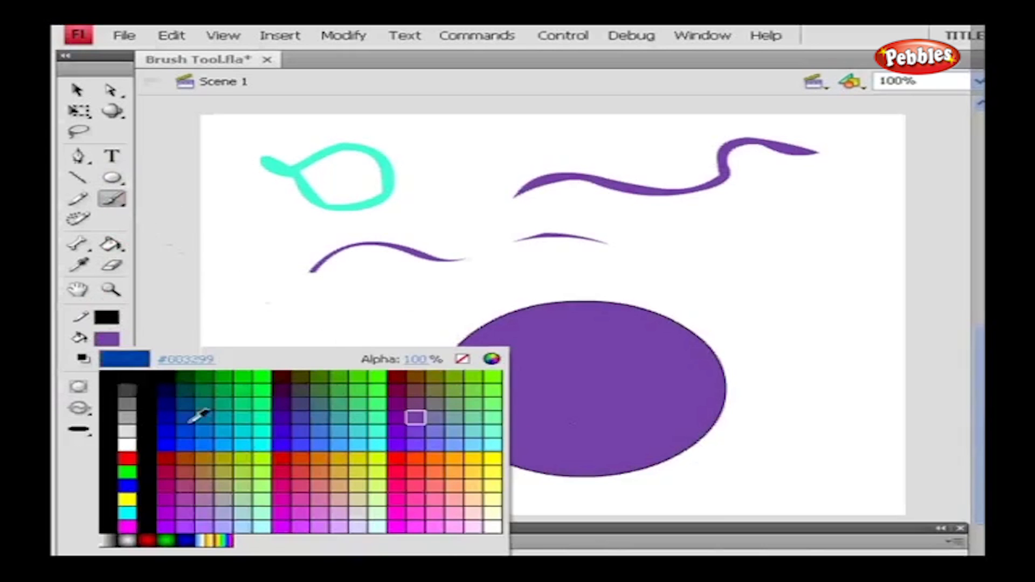
left_click(234, 464)
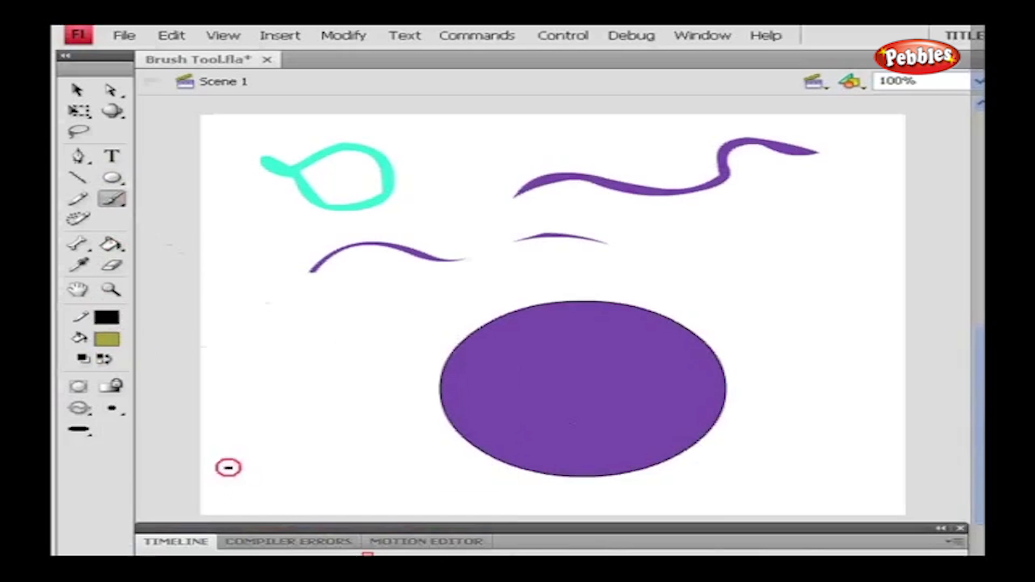
left_click(80, 410)
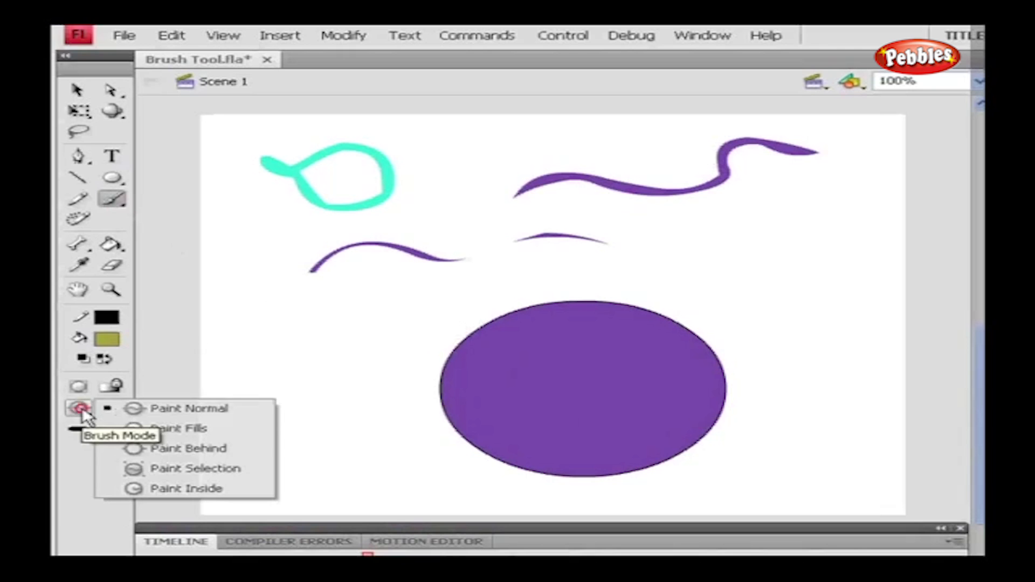
left_click(152, 412)
mouse_move(406, 333)
left_mouse_down()
mouse_move(597, 321)
mouse_move(690, 296)
left_mouse_up()
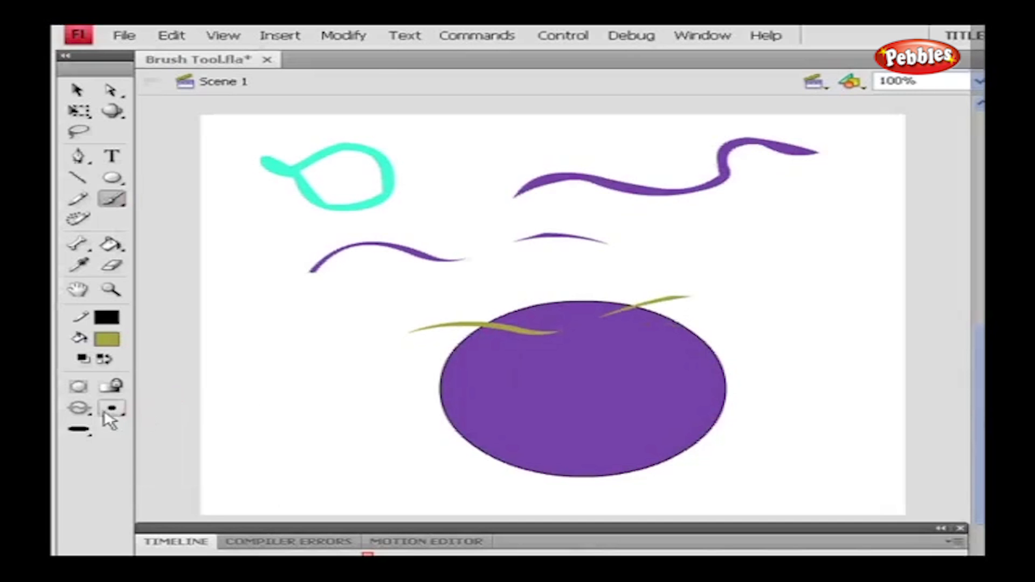
Paint a long olive stroke across the oval's upper part in Paint Fills mode, extending past both sides.
left_click(79, 408)
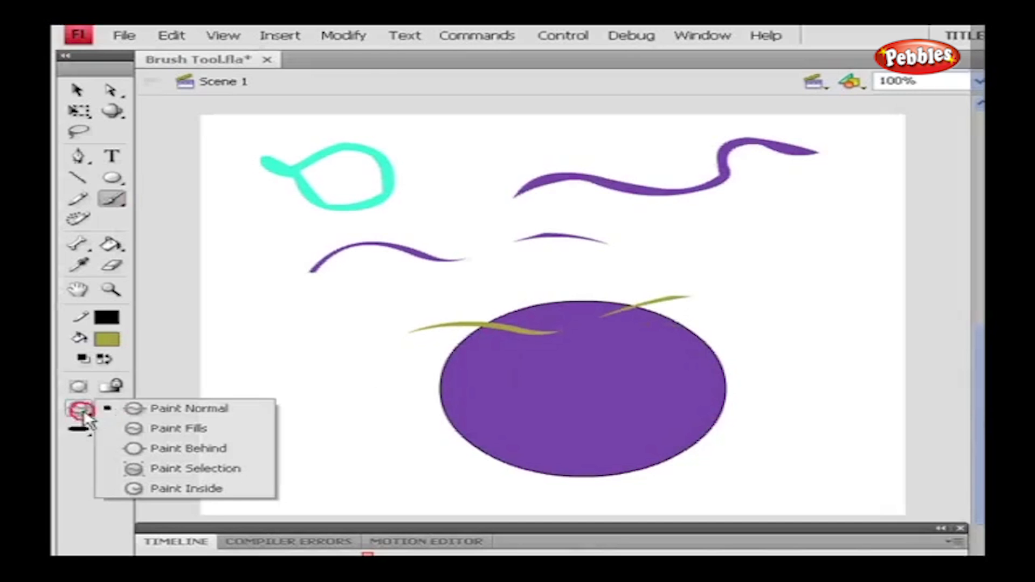
left_click(143, 430)
mouse_move(428, 375)
left_mouse_down()
mouse_move(506, 356)
mouse_move(748, 335)
left_mouse_up()
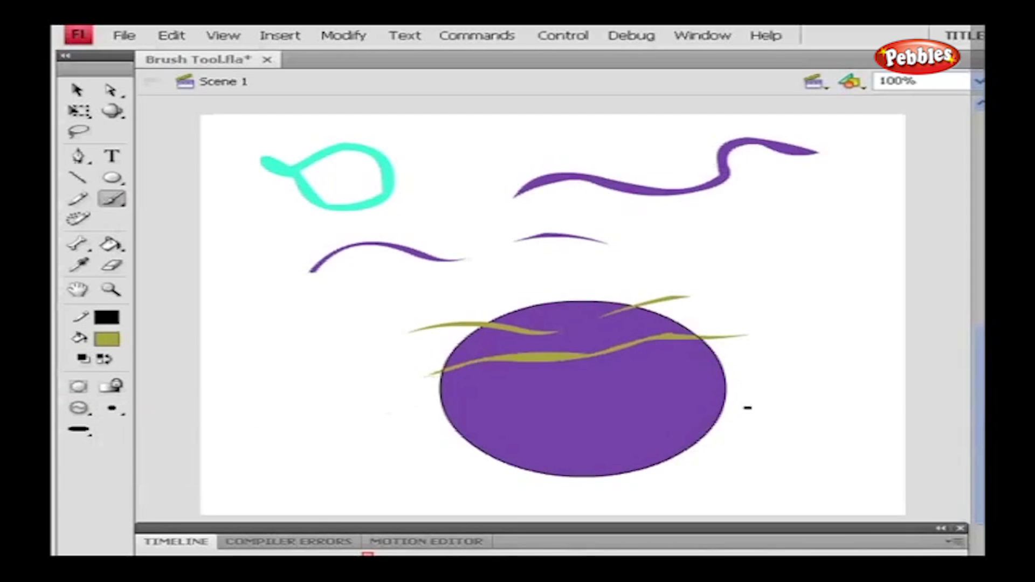
Paint an olive stroke across the oval's middle in Paint Behind mode, starting and ending outside the shape.
left_click(79, 408)
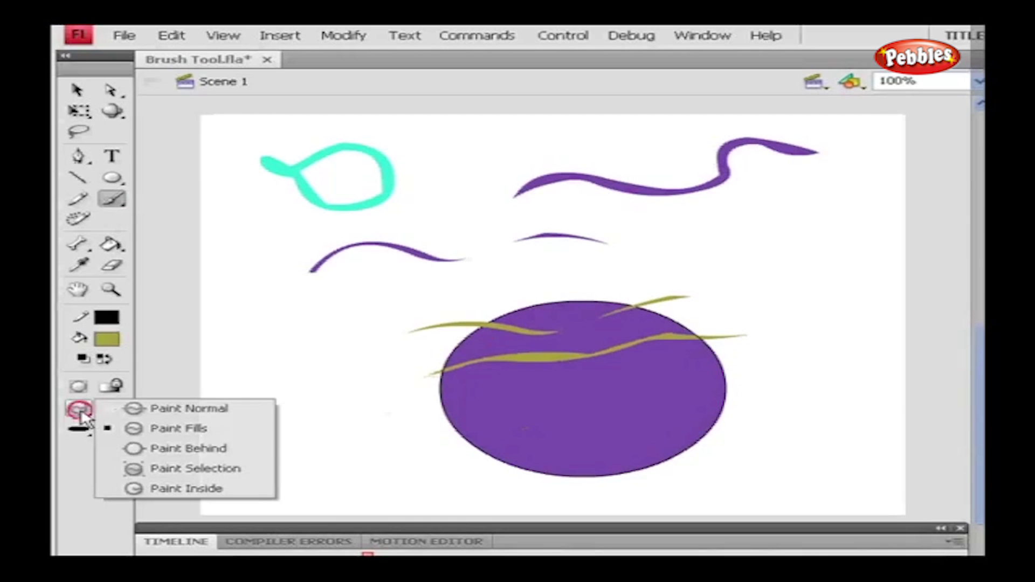
left_click(165, 449)
left_click_drag(362, 406, 771, 372)
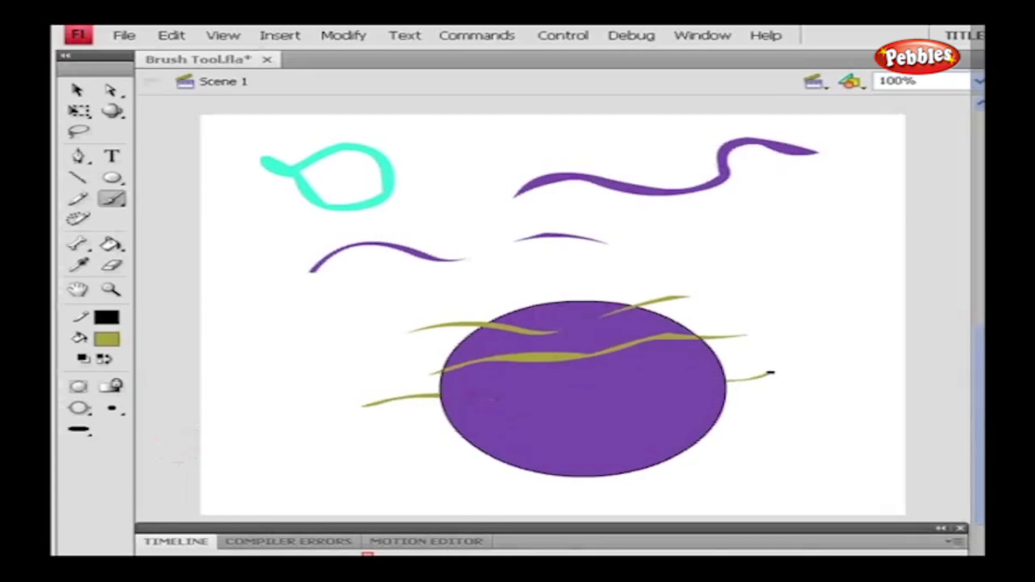
Choose the Paint Selection brush mode and lasso a small area in the oval's lower-left part.
left_click(79, 408)
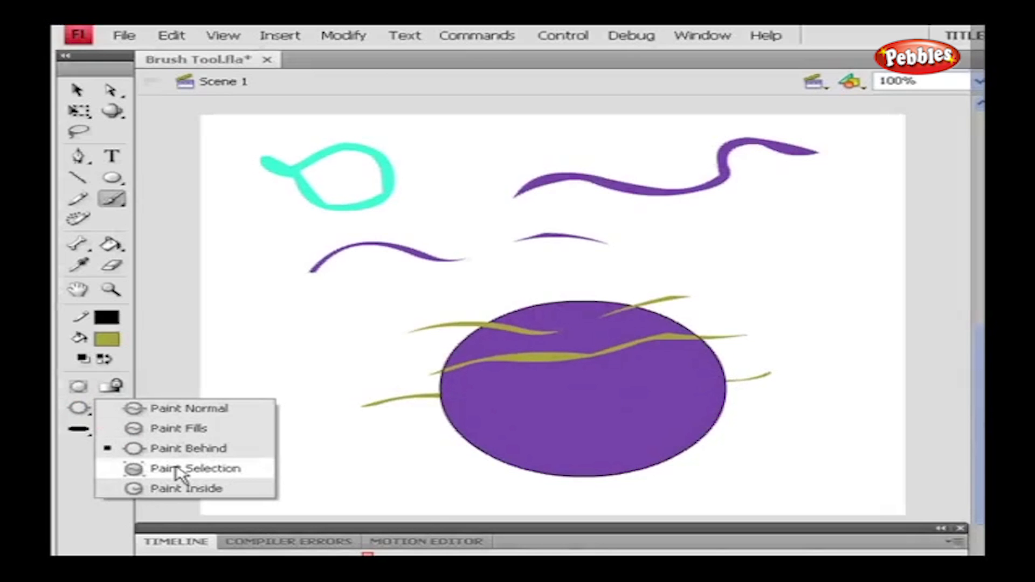
left_click(178, 470)
left_click(81, 134)
mouse_move(450, 447)
left_mouse_down()
mouse_move(571, 443)
mouse_move(591, 408)
mouse_move(543, 398)
mouse_move(451, 447)
left_mouse_up()
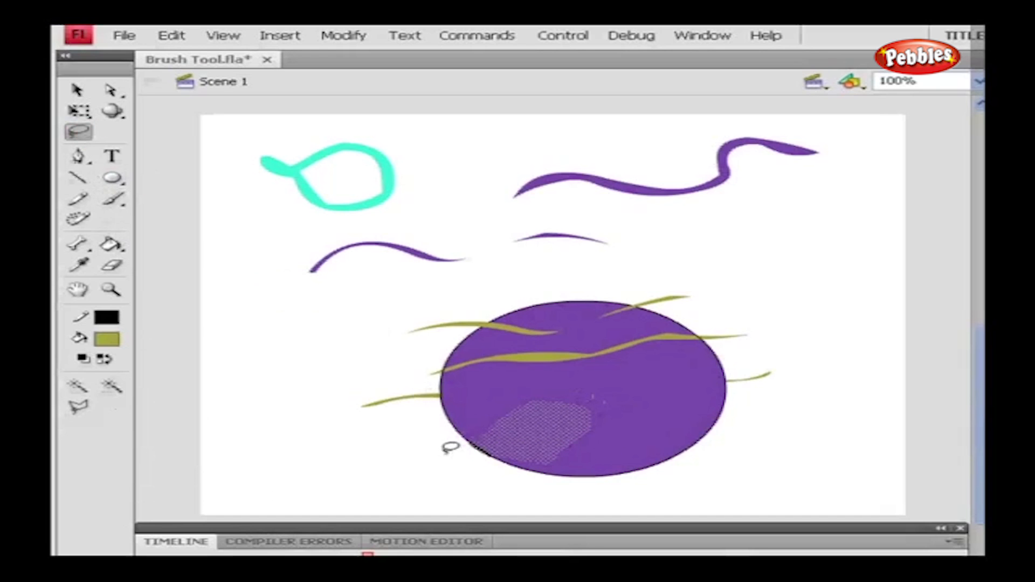
Paint an olive brush stroke across the lassoed area of the oval in Paint Selection mode.
left_click(112, 199)
left_click(78, 409)
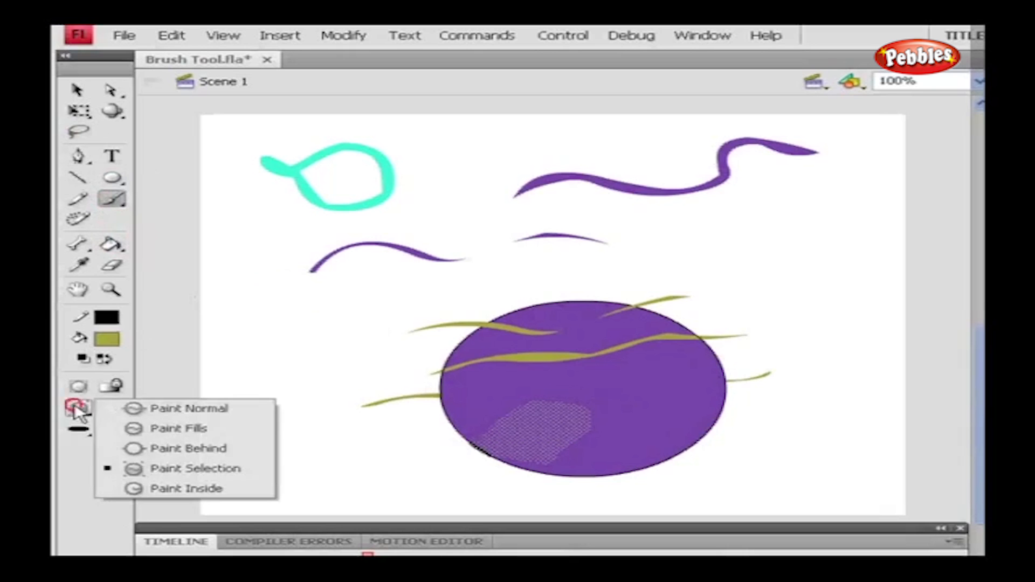
left_click(151, 467)
left_click_drag(441, 443, 584, 434)
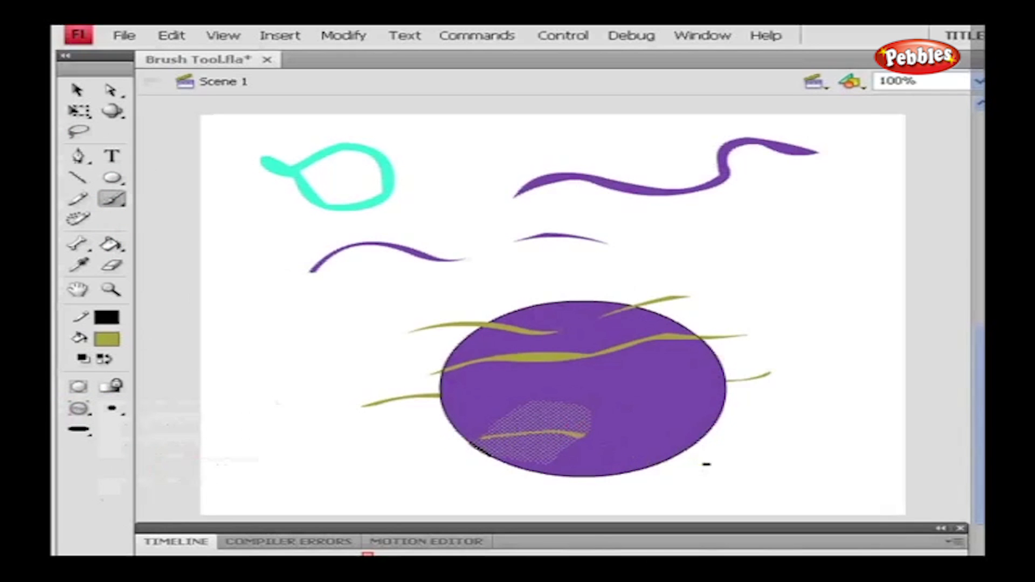
Paint a long olive stroke in Paint Inside mode, starting outside the oval and crossing its lower part.
left_click(86, 420)
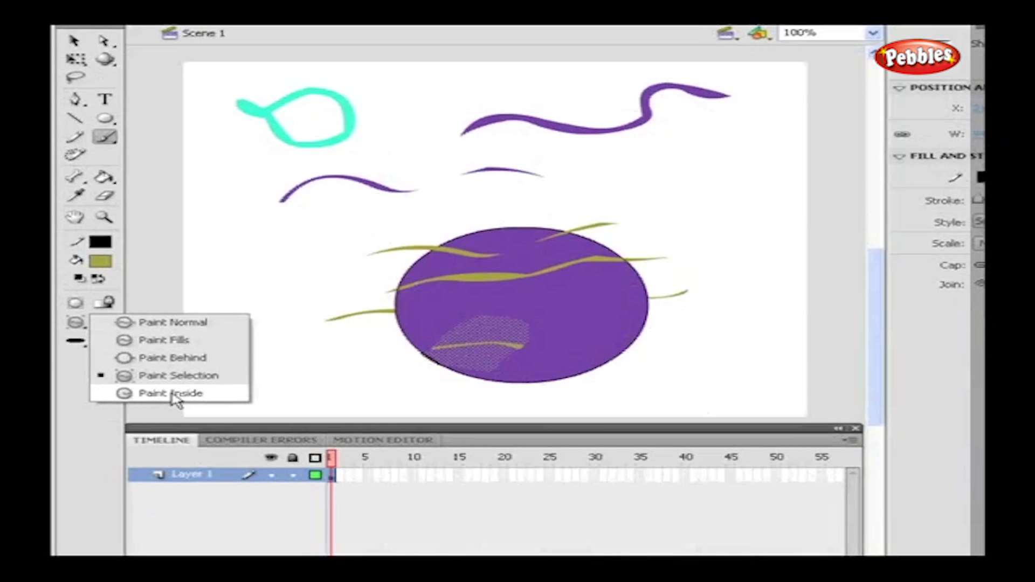
left_click(171, 393)
mouse_move(338, 338)
left_mouse_down()
mouse_move(630, 340)
mouse_move(697, 358)
left_mouse_up()
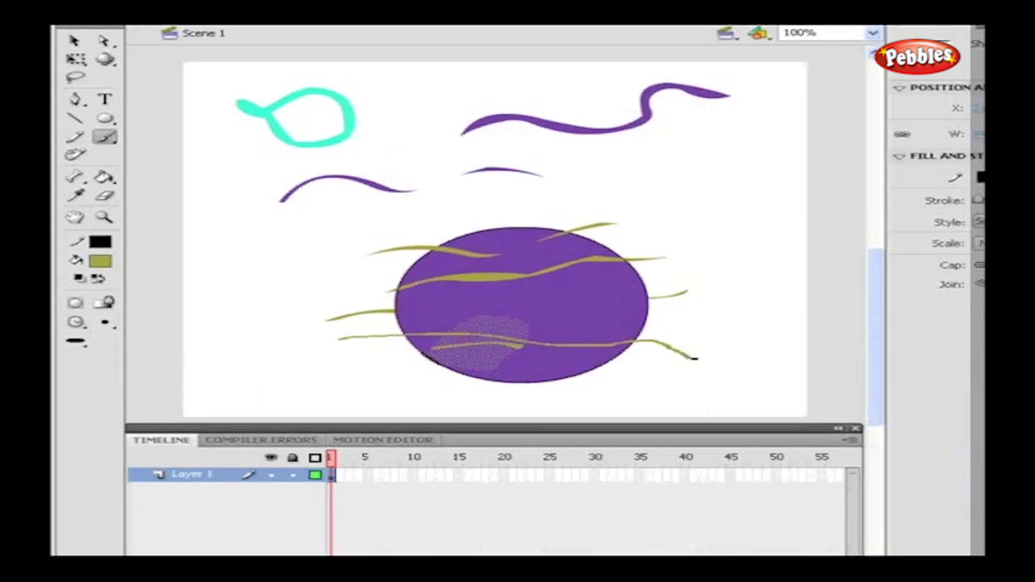
Return the brush to Paint Normal with the green radial gradient fill, and paint strokes across the oval's lower part.
left_click(75, 324)
left_click(144, 324)
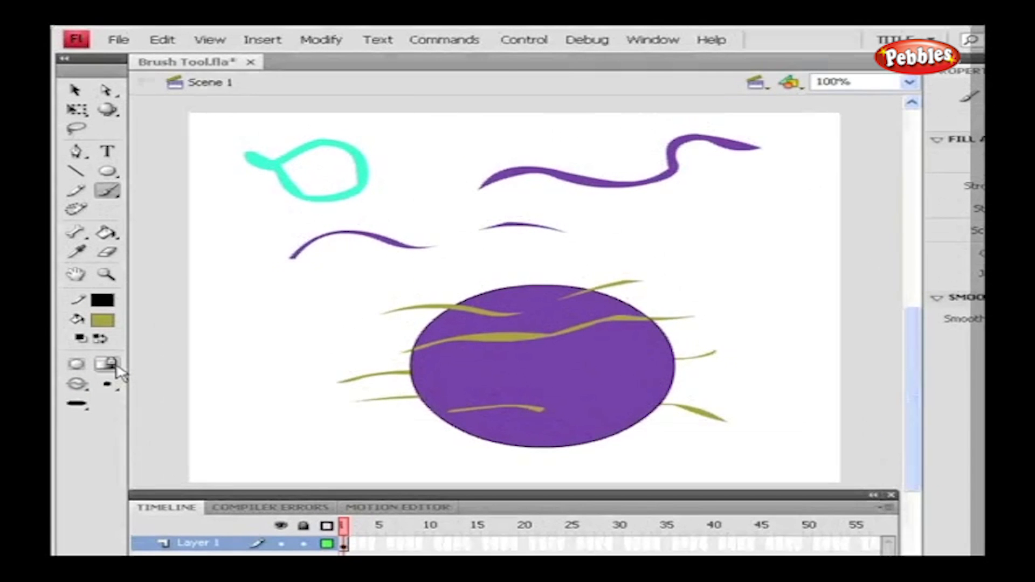
left_click(109, 321)
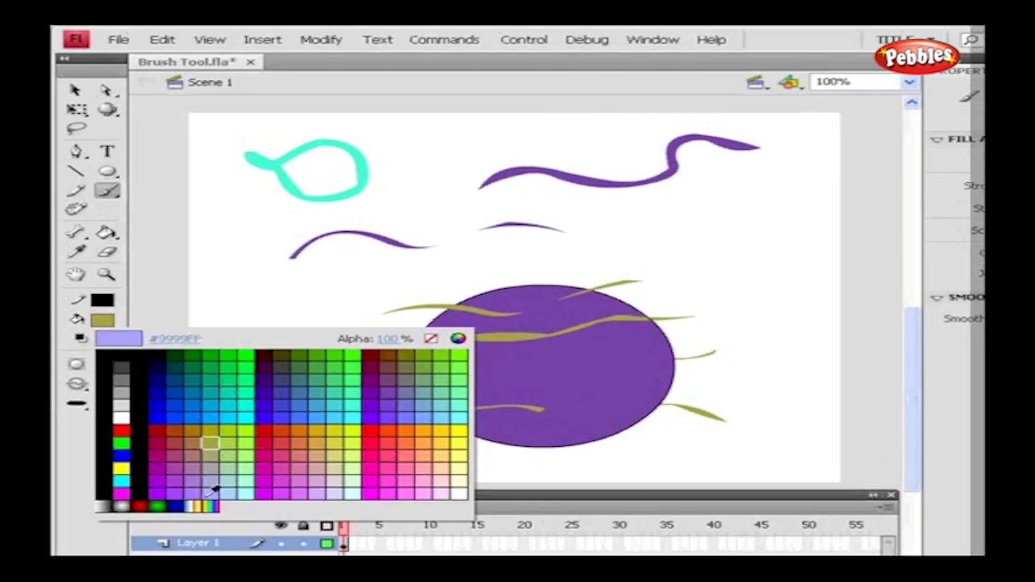
left_click(164, 501)
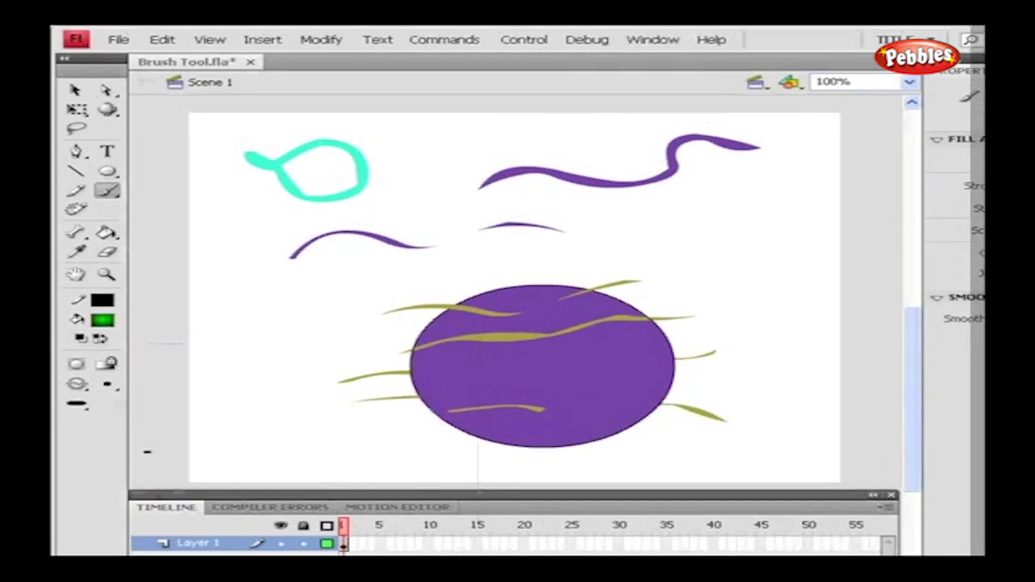
mouse_move(412, 434)
left_mouse_down()
mouse_move(574, 403)
mouse_move(714, 446)
mouse_move(725, 424)
mouse_move(677, 395)
mouse_move(534, 430)
left_mouse_up()
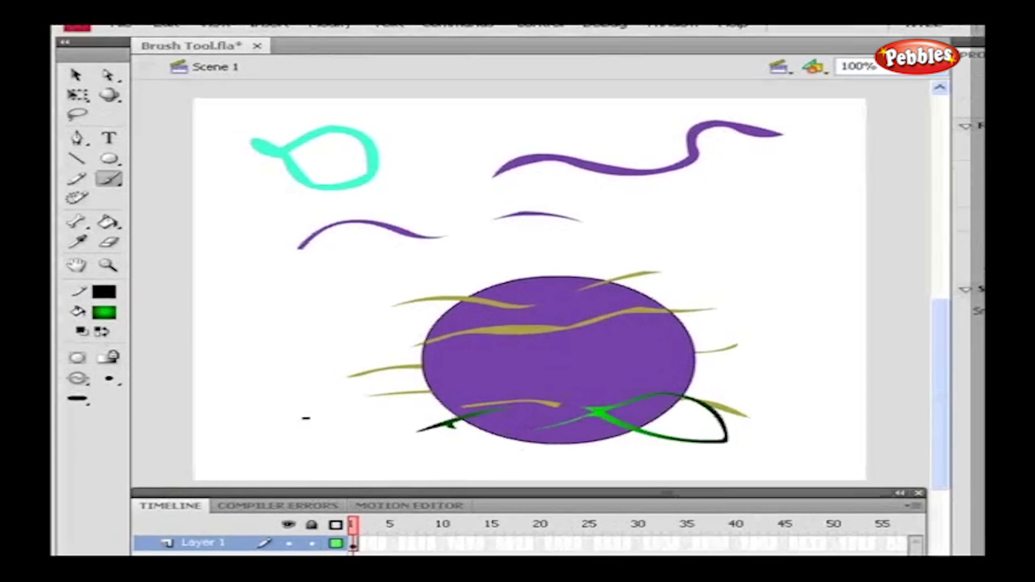
Turn on Lock Fill and paint a long green gradient stroke across the oval, extending past both sides.
left_click(108, 359)
left_click_drag(378, 405, 768, 347)
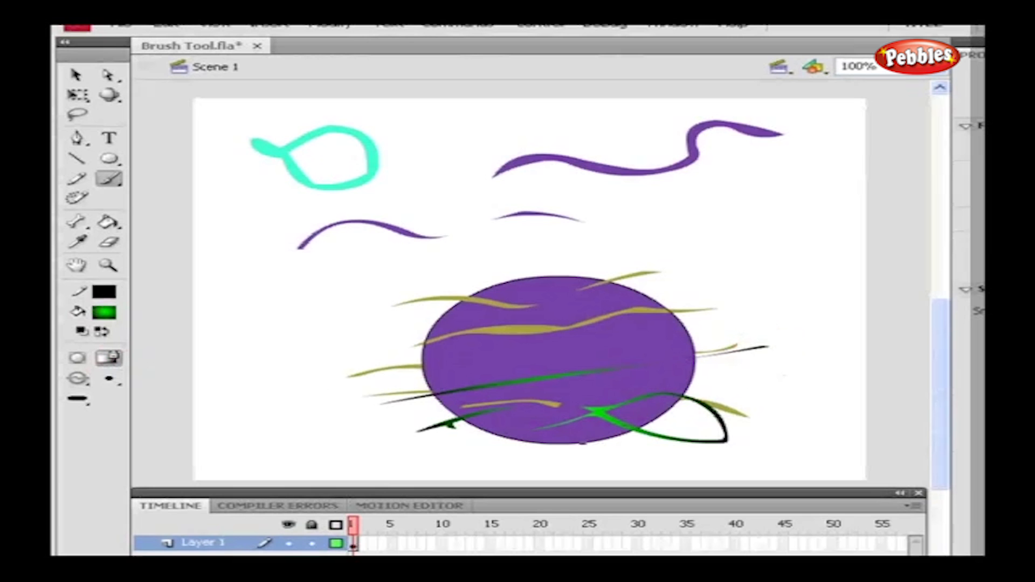